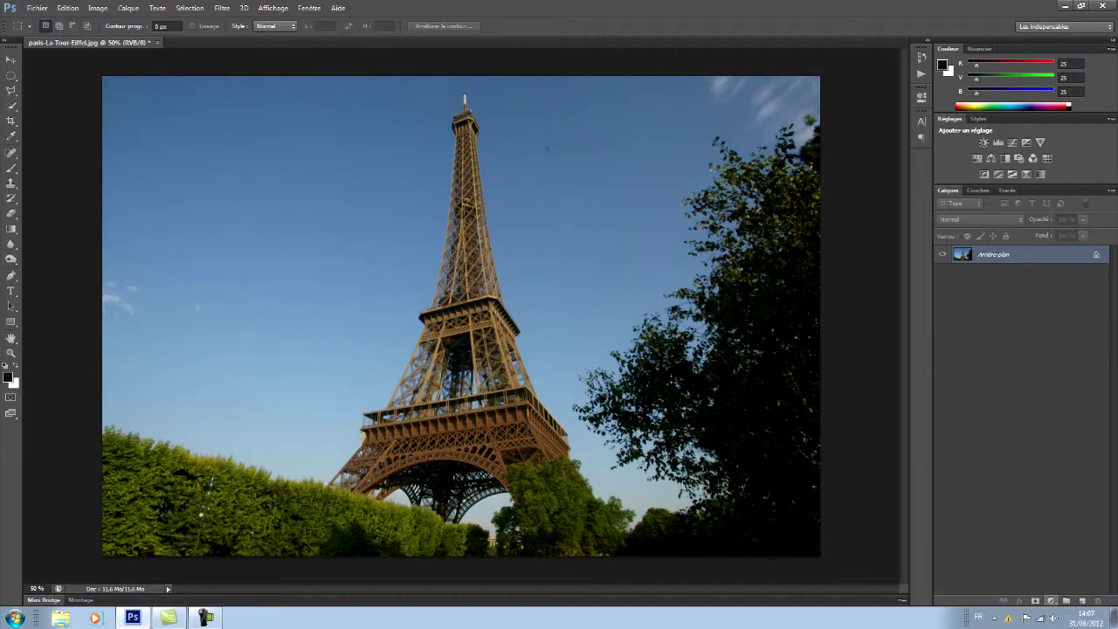
Add a Curves adjustment layer above the photo and set the green channel's shadow point output to 37.
left_click(1050, 601)
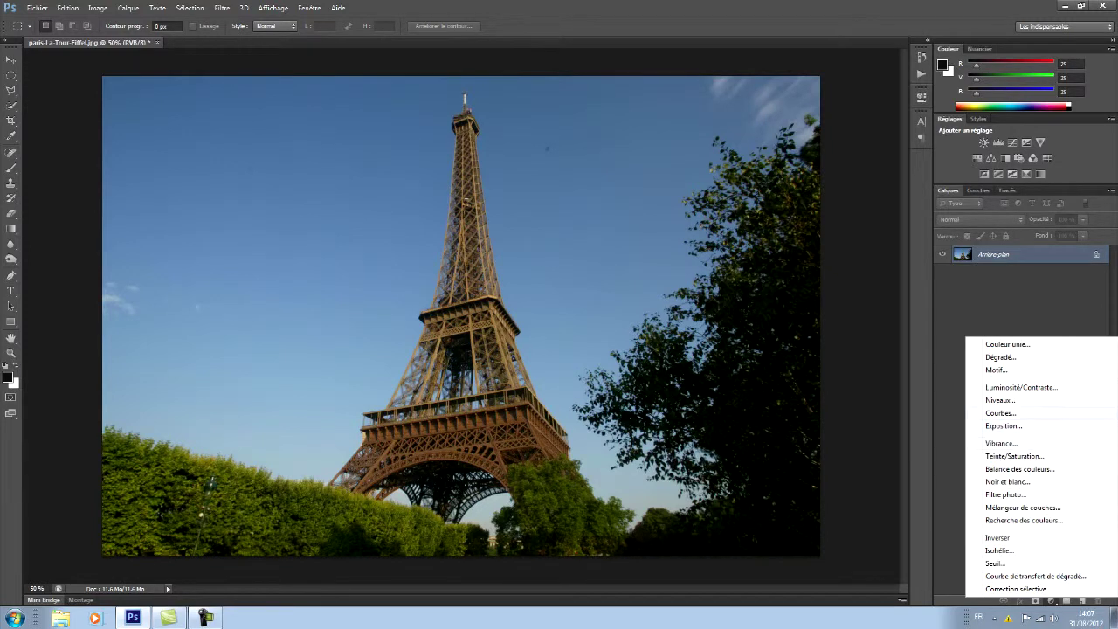
left_click(1000, 413)
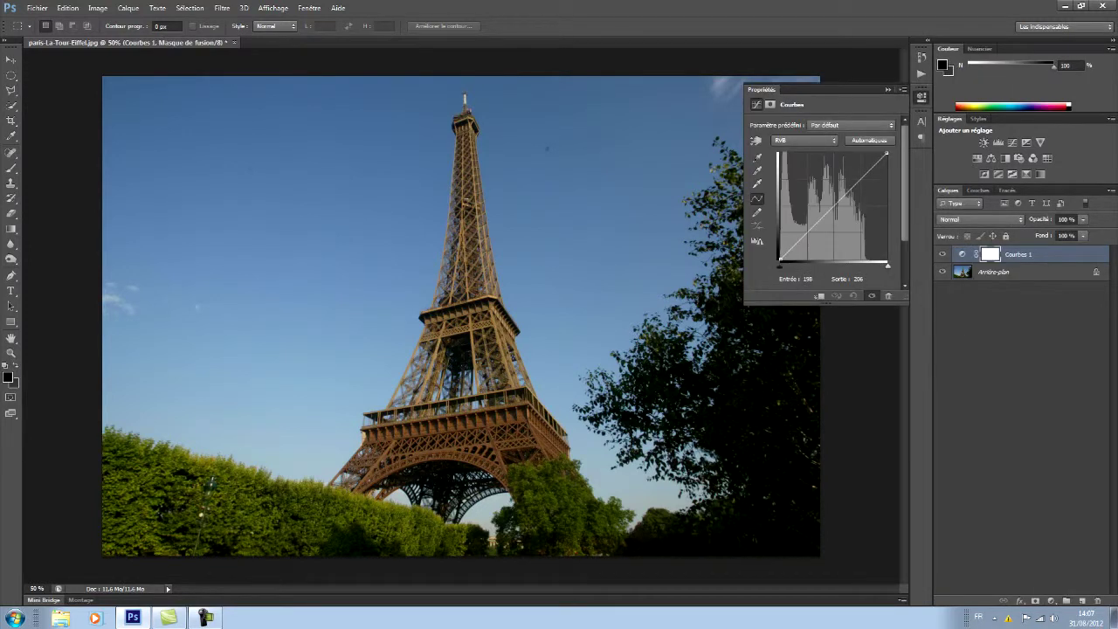
left_click(803, 139)
left_click(777, 171)
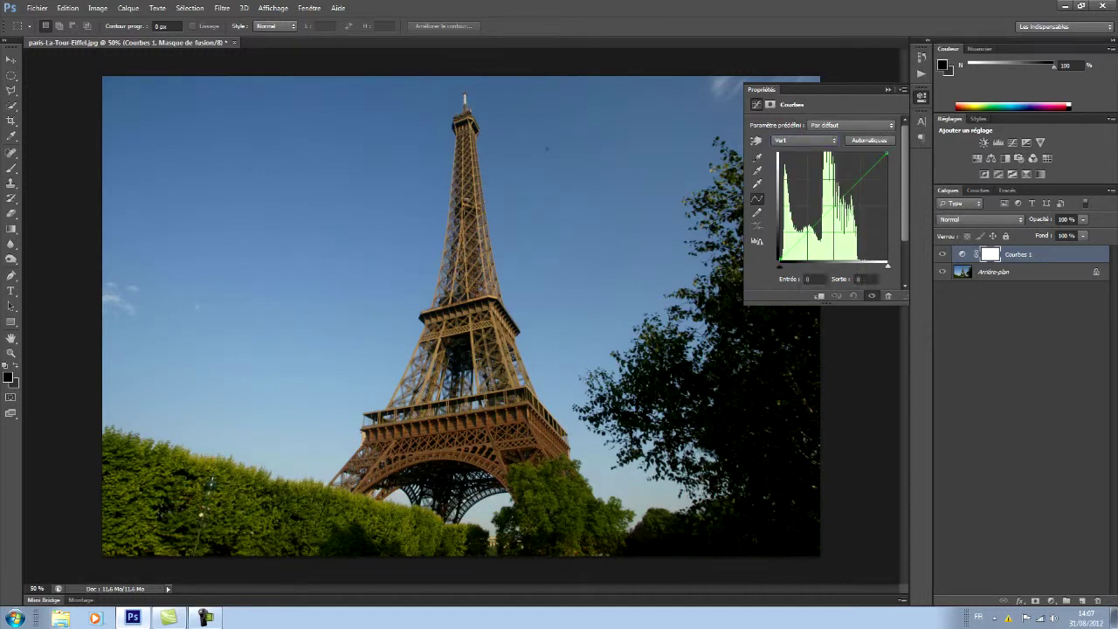
left_click(865, 279)
key("BackSpace")
type("37")
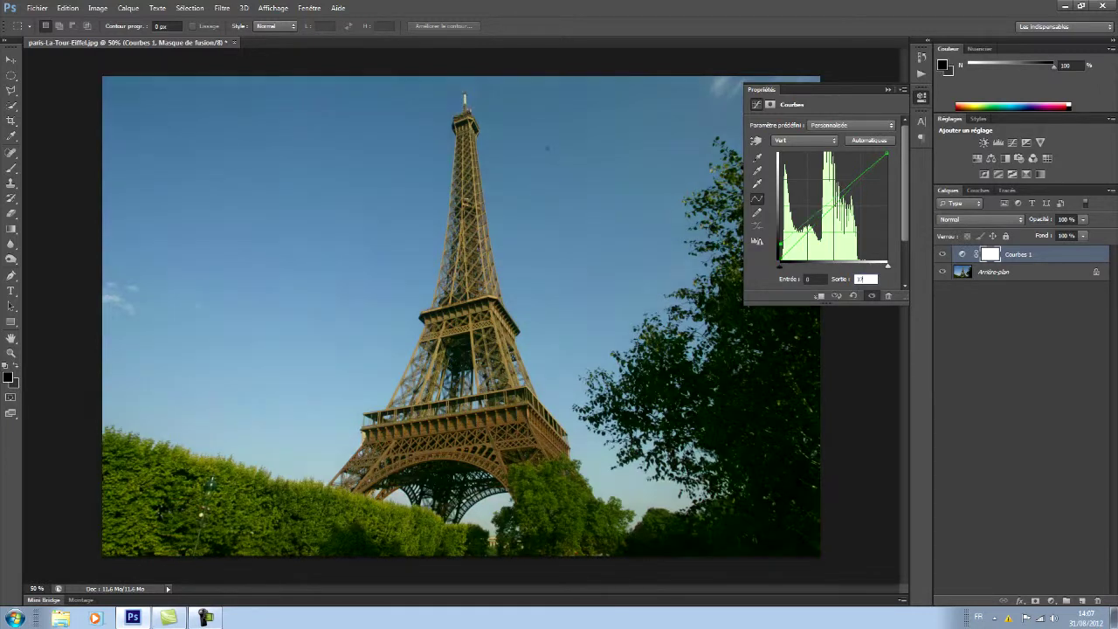
Set the blue channel's shadow point output to 133 in the same Curves adjustment.
left_click(805, 141)
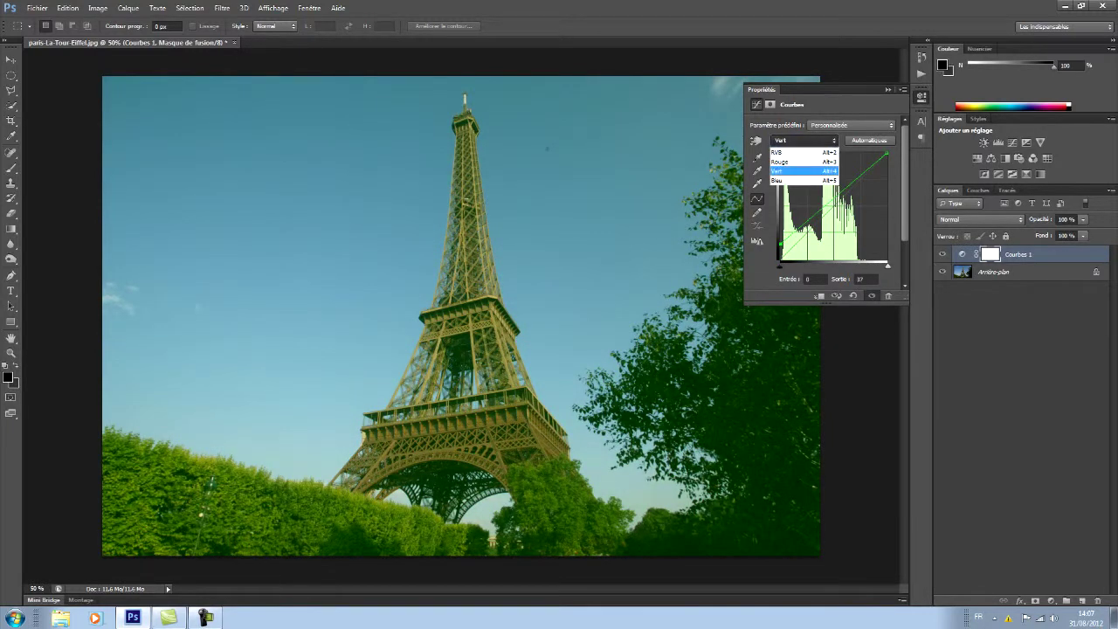
left_click(802, 180)
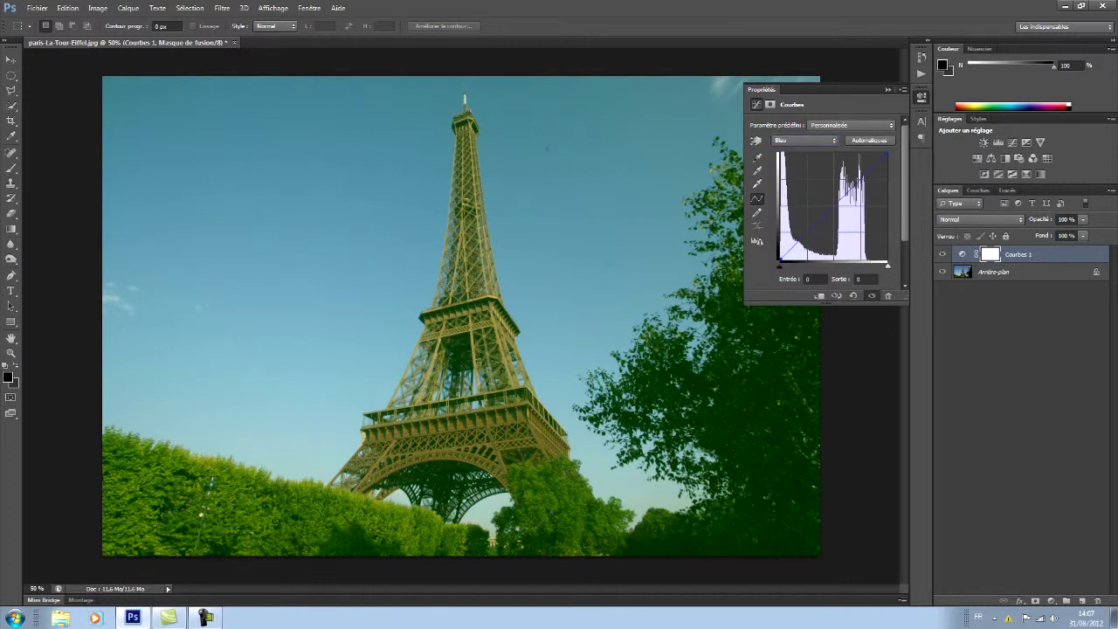
left_click(864, 280)
type("133")
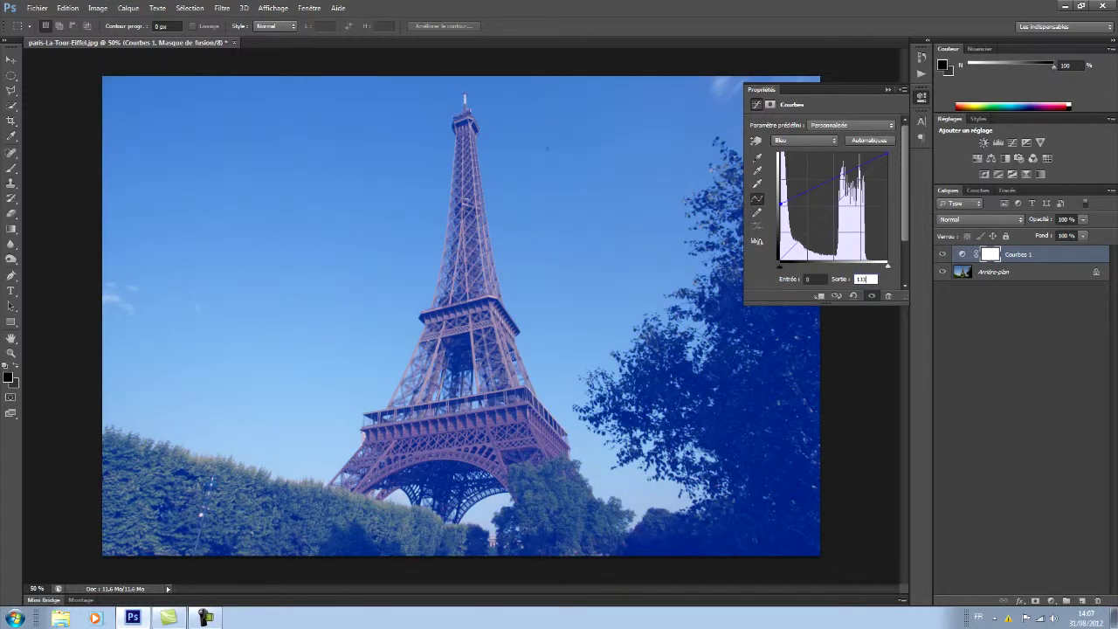
left_click(888, 90)
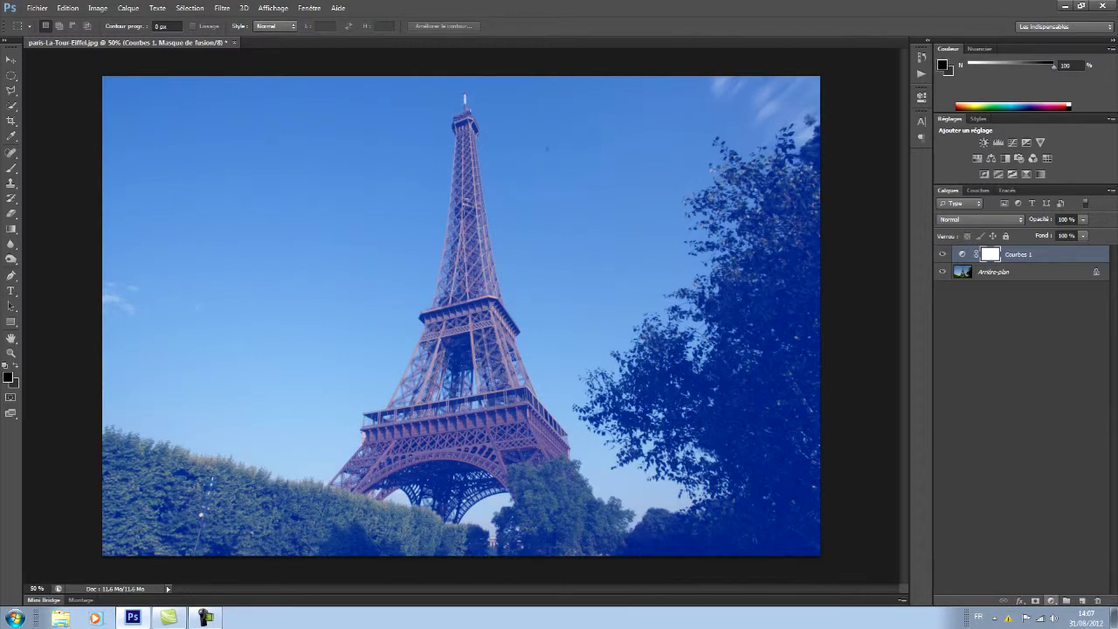
Add a Levels adjustment layer with the midtone input at 1,36 and the white input level at 236.
left_click(1051, 601)
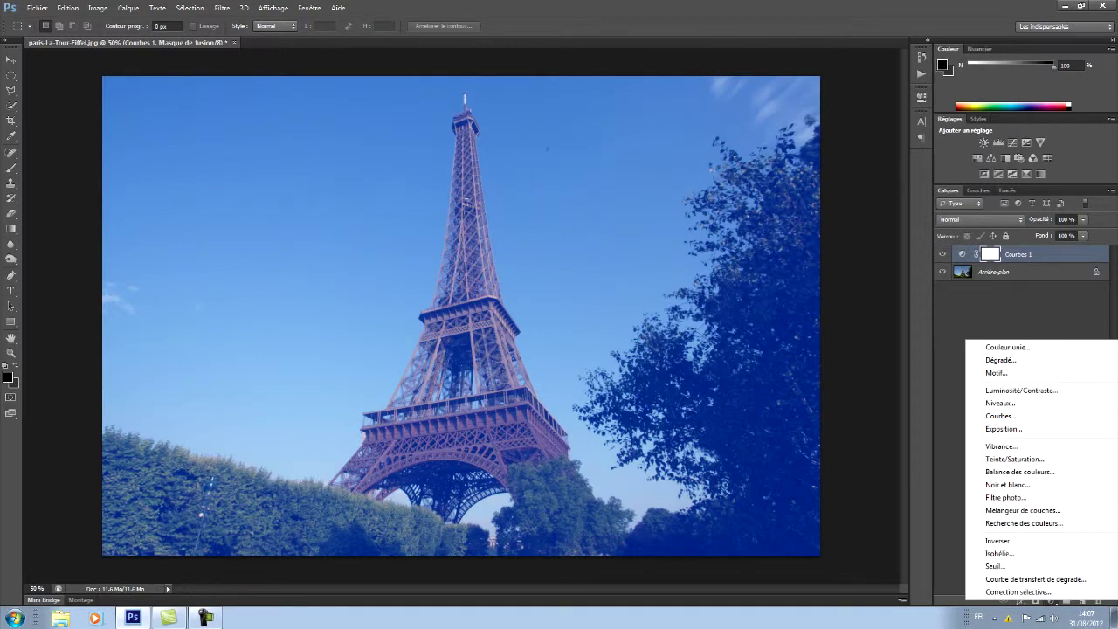
left_click(1001, 402)
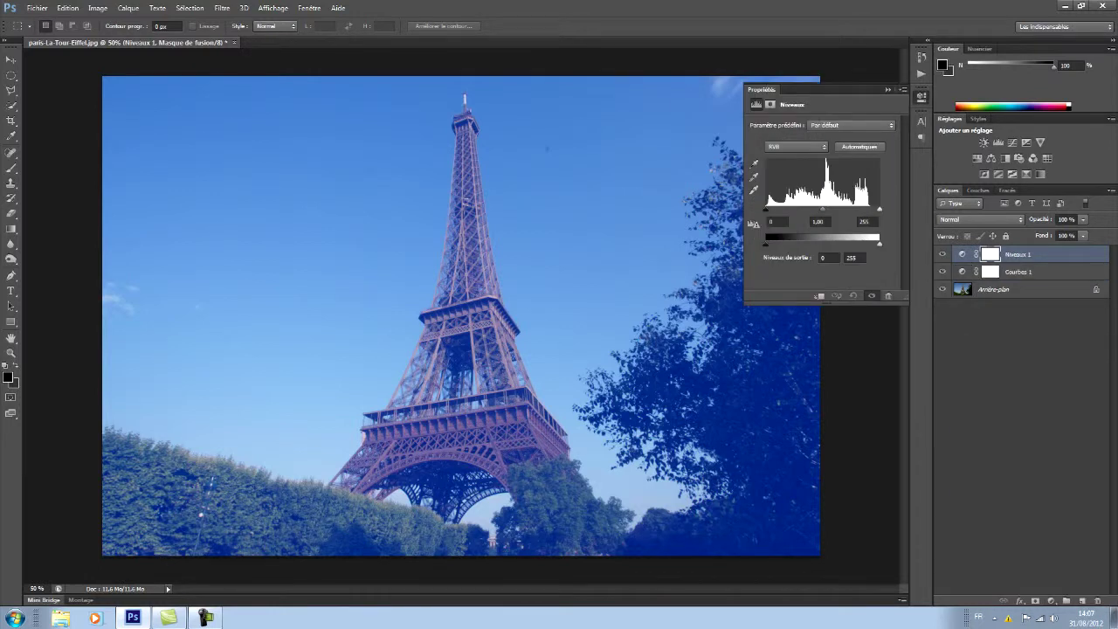
left_click(824, 222)
type("1,30")
key("Return")
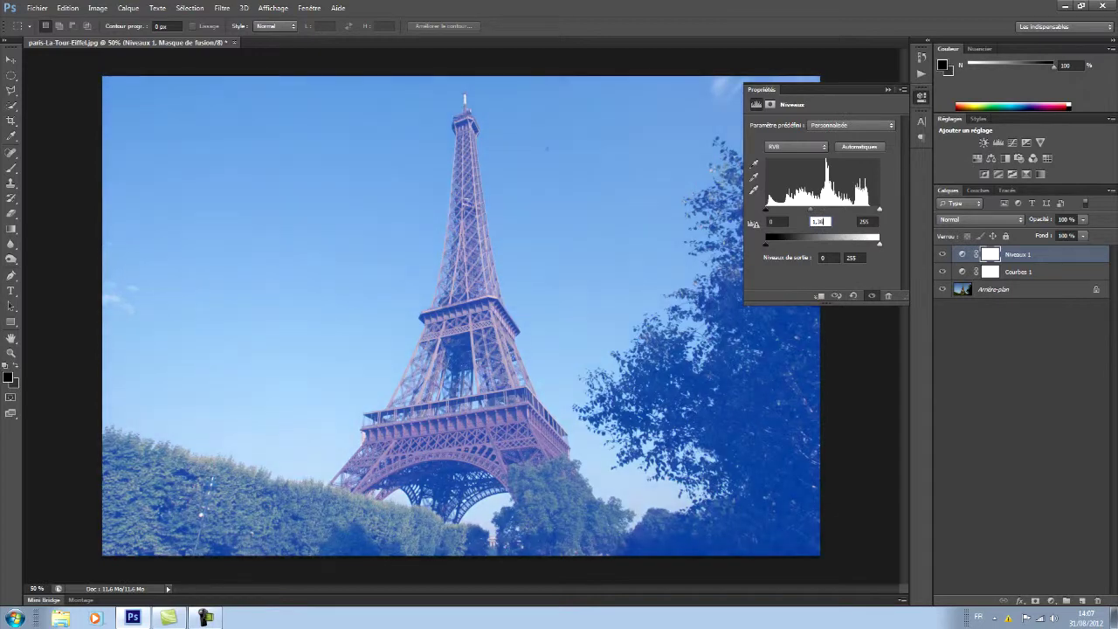
key("Tab")
type("2")
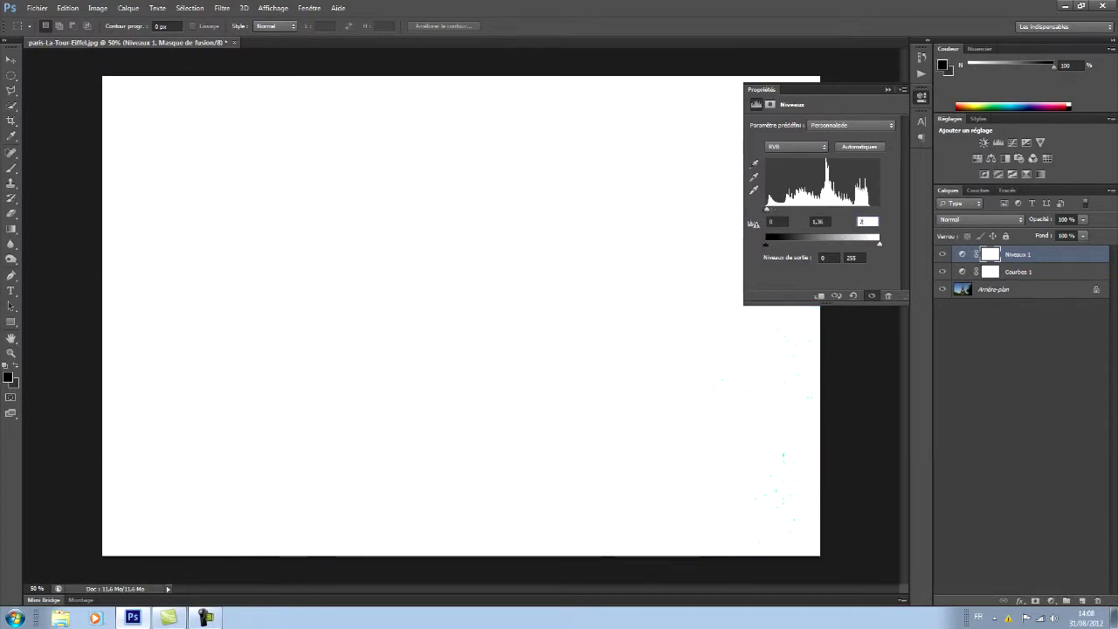
type("30")
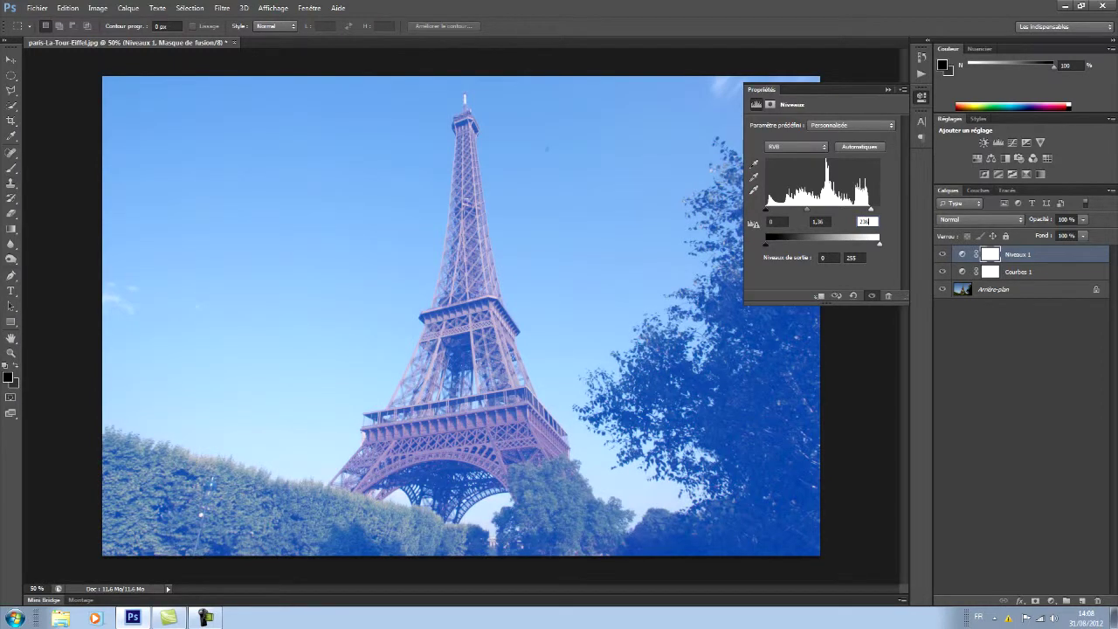
left_click(888, 89)
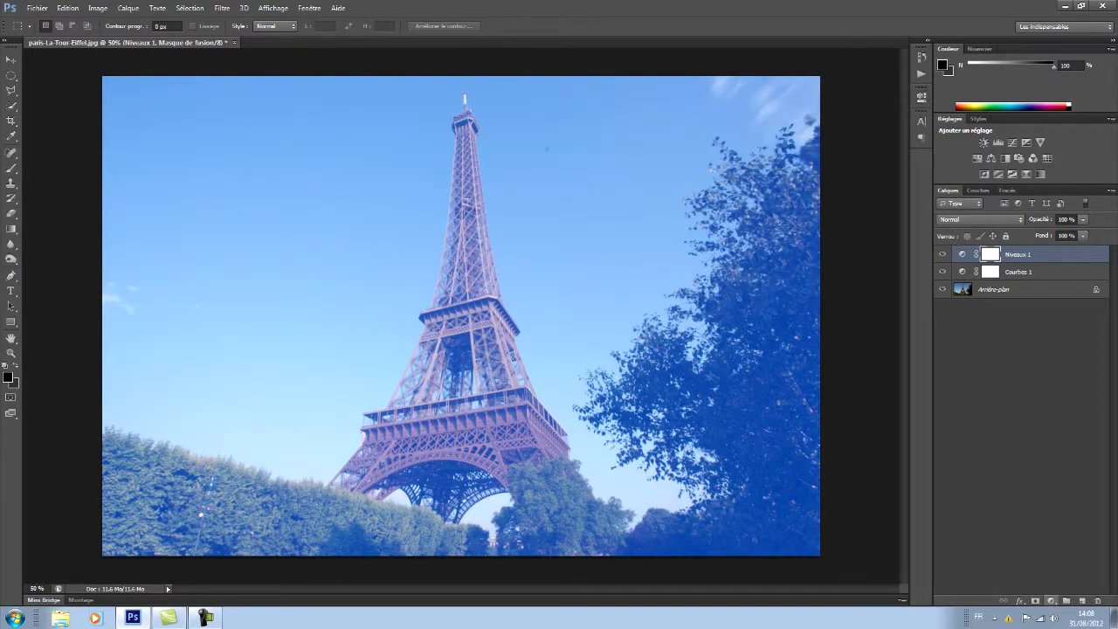
Add a Brightness/Contrast adjustment layer with brightness 6 and contrast 50.
left_click(1052, 601)
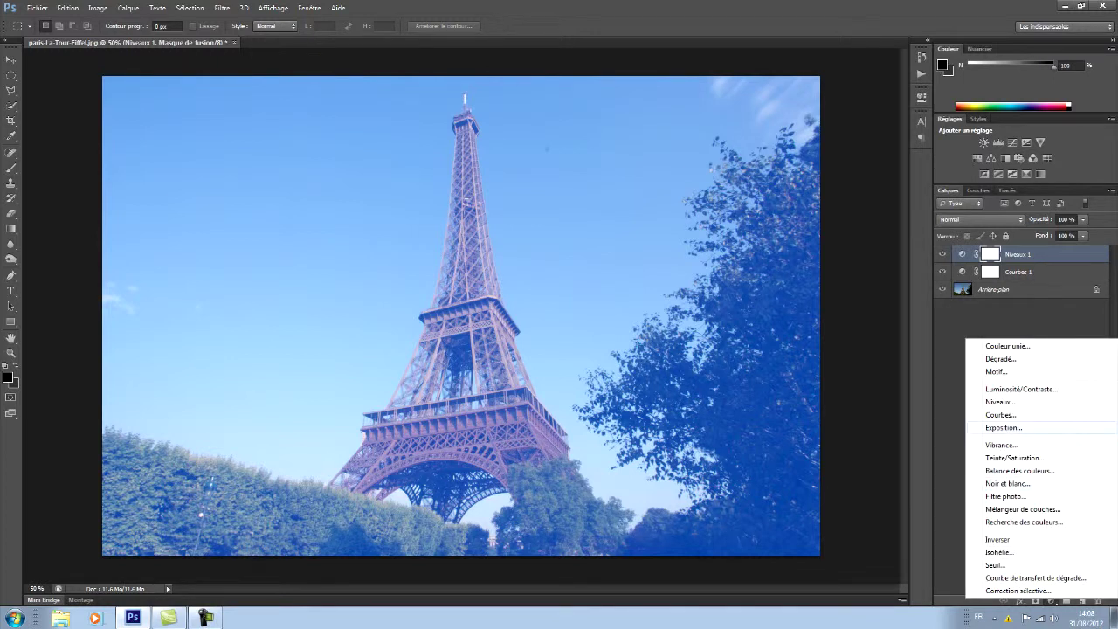
left_click(1020, 389)
left_click(879, 143)
type("4")
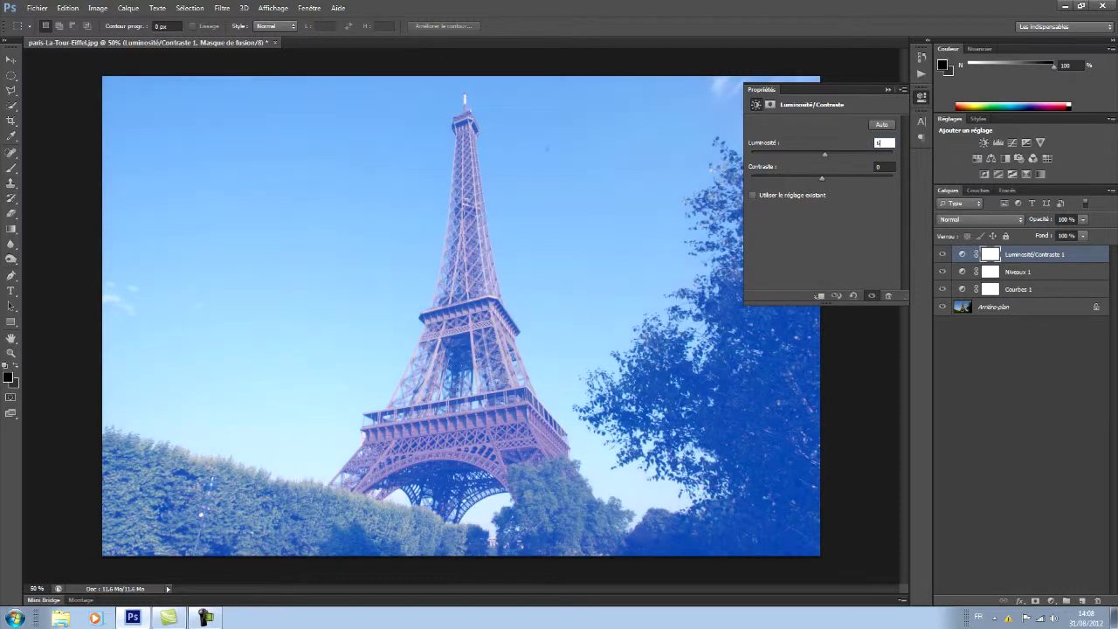
left_click(878, 166)
key("BackSpace")
type("50")
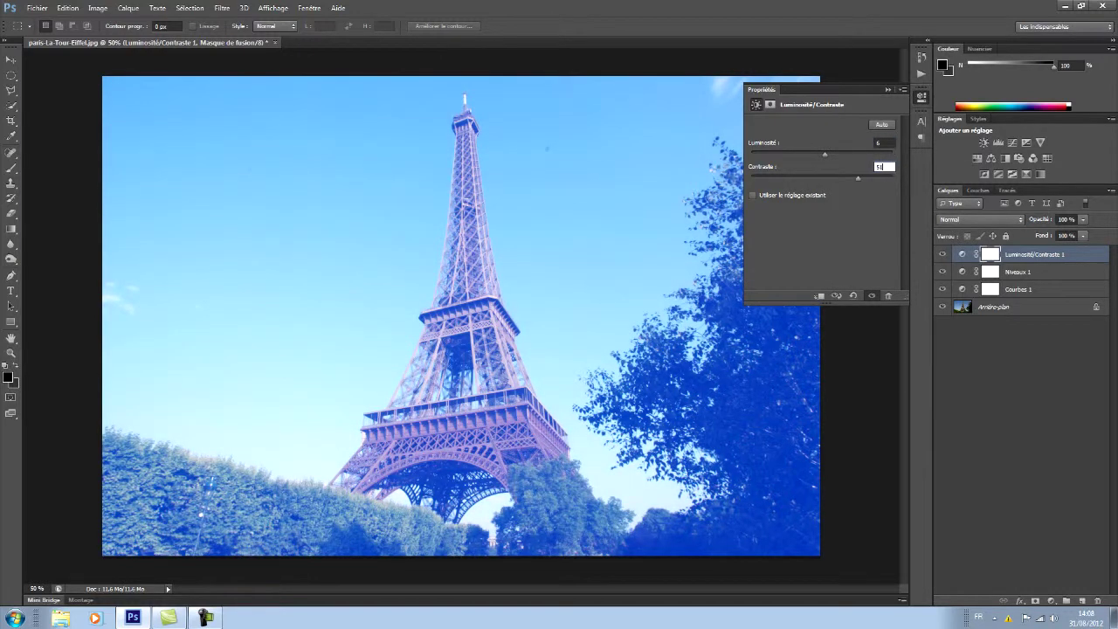
left_click(889, 89)
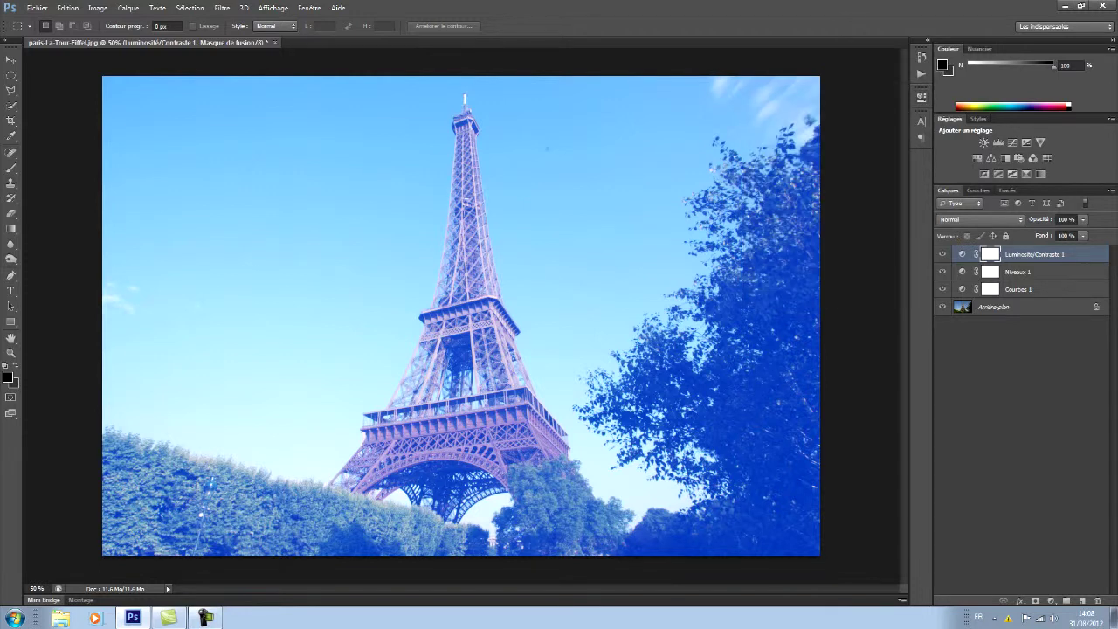
Add a second Curves adjustment layer and set the green channel's shadow point input to 11.
left_click(1051, 601)
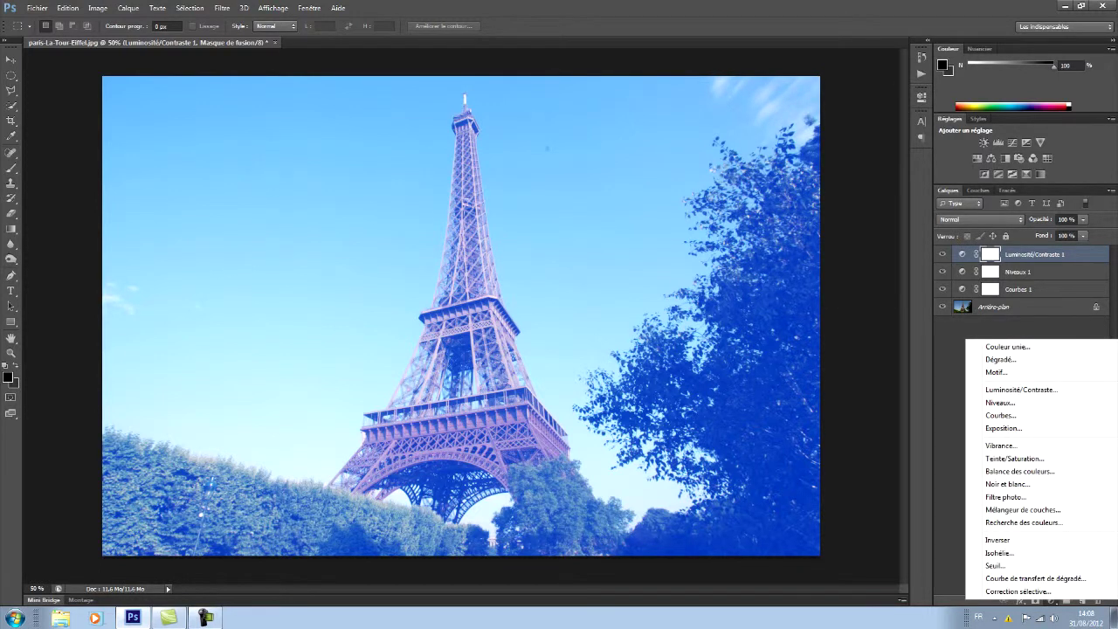
left_click(1001, 415)
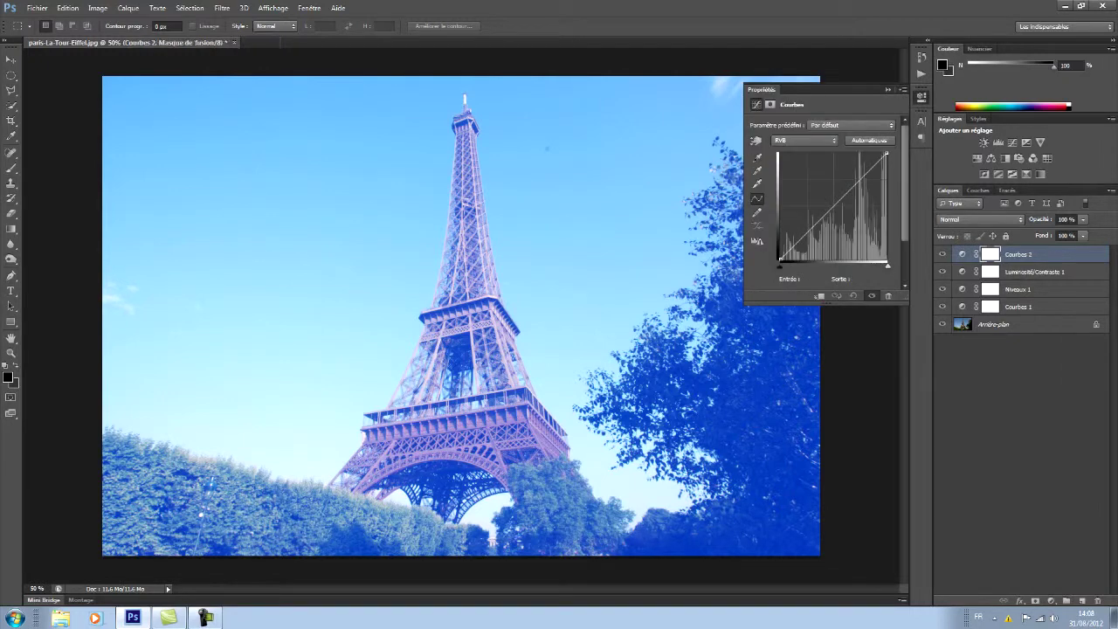
left_click(804, 140)
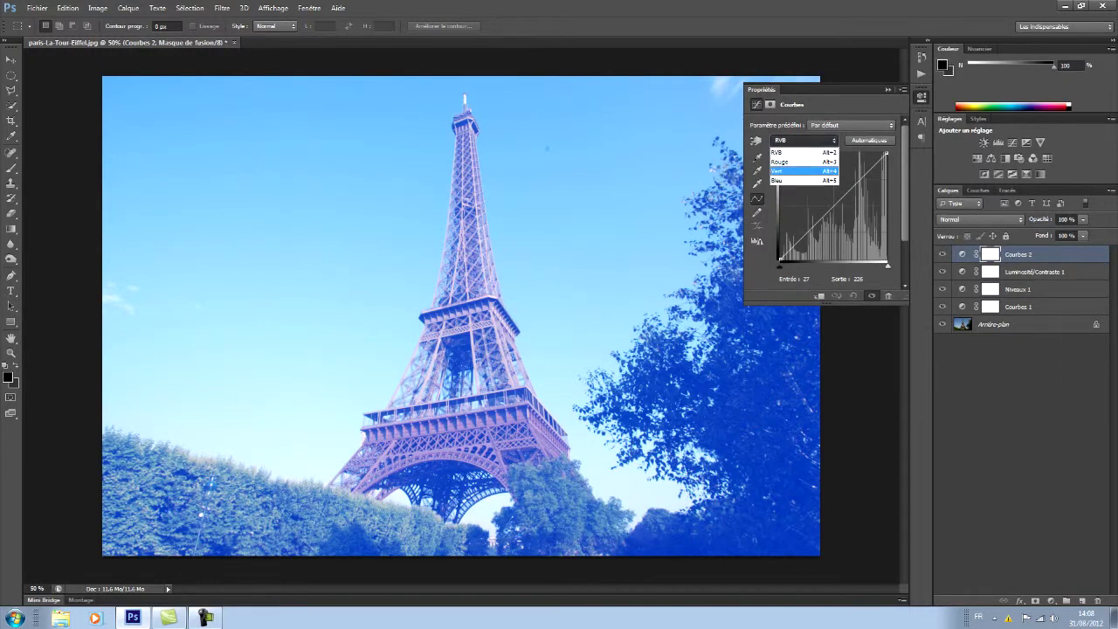
left_click(790, 160)
left_click(780, 260)
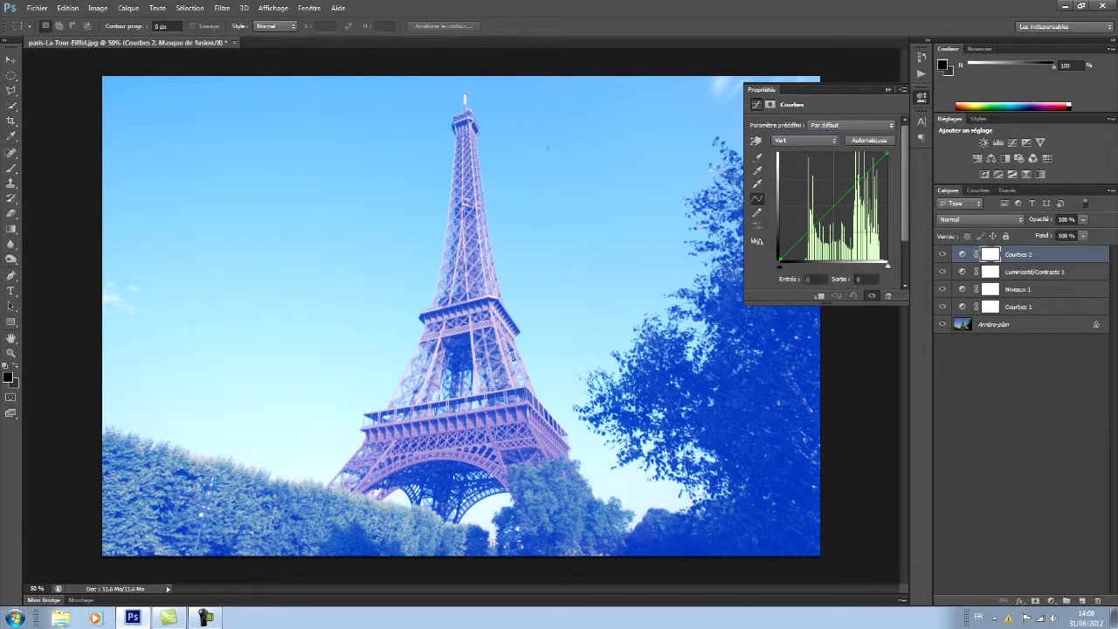
left_click(814, 280)
type("11")
key("Return")
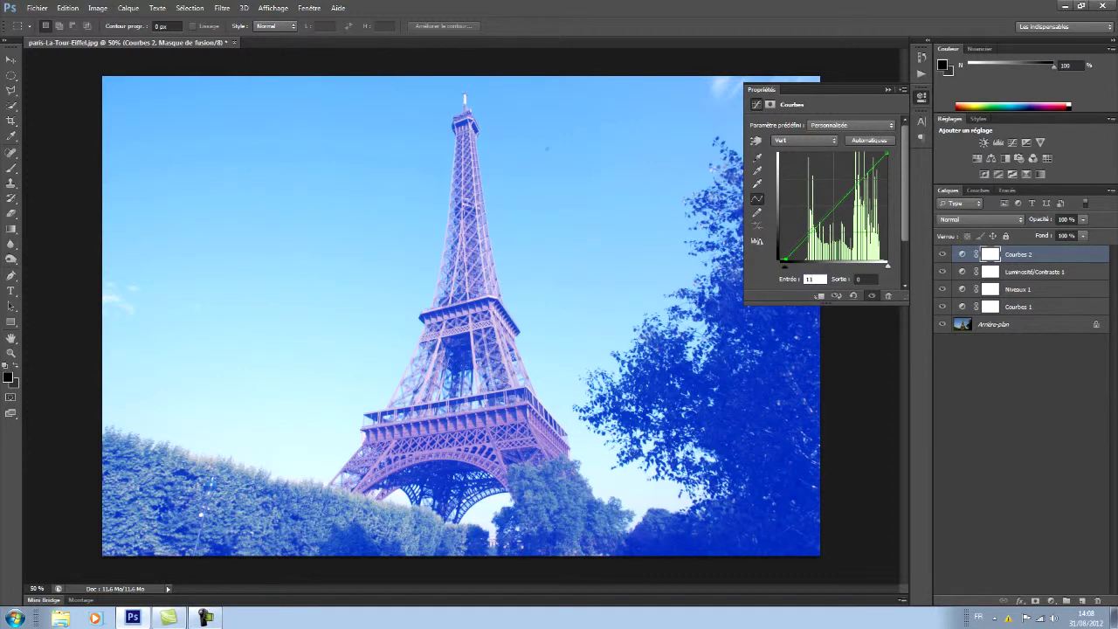
Set the blue channel's shadow point input to 88 in the second Curves adjustment.
left_click(804, 139)
left_click(795, 179)
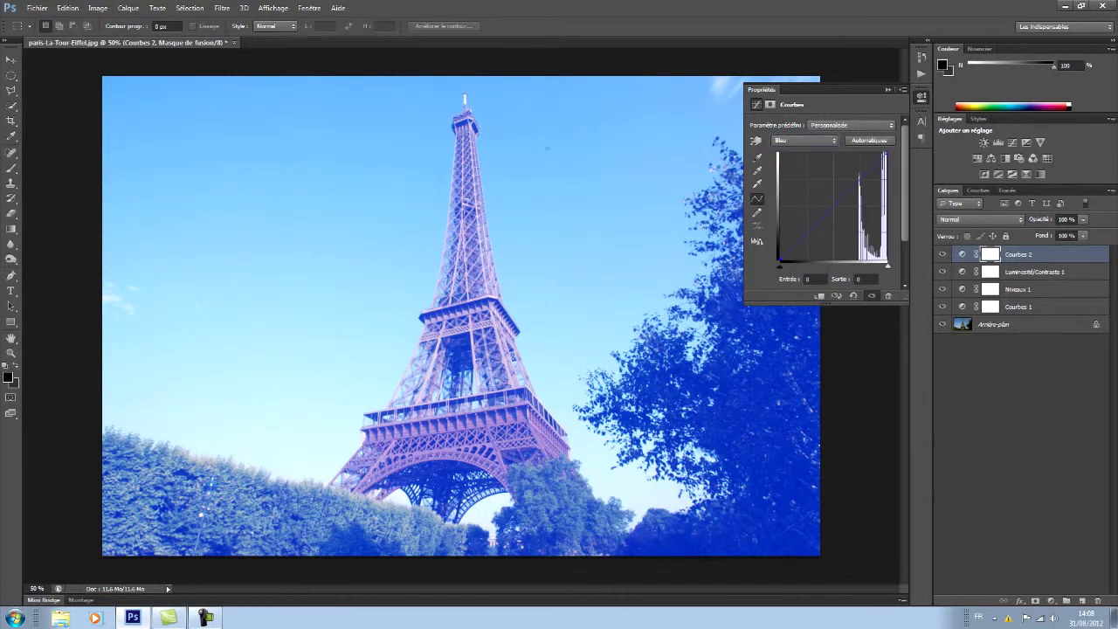
left_click(813, 279)
type("88")
left_click(887, 89)
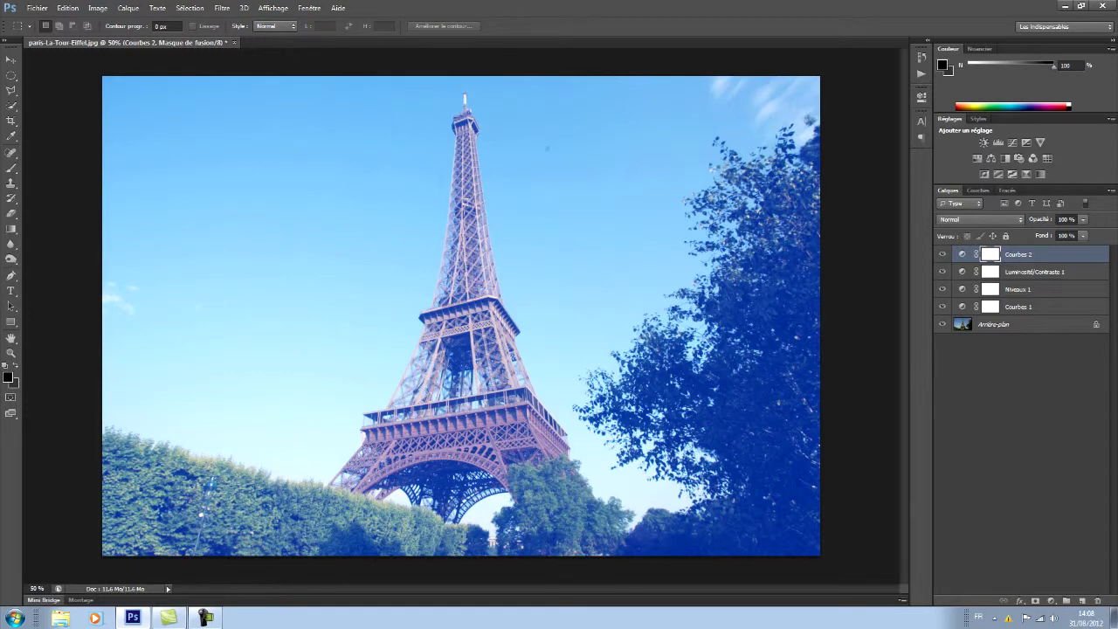
Add a second Brightness/Contrast adjustment layer with brightness -6 and contrast 33.
left_click(1052, 601)
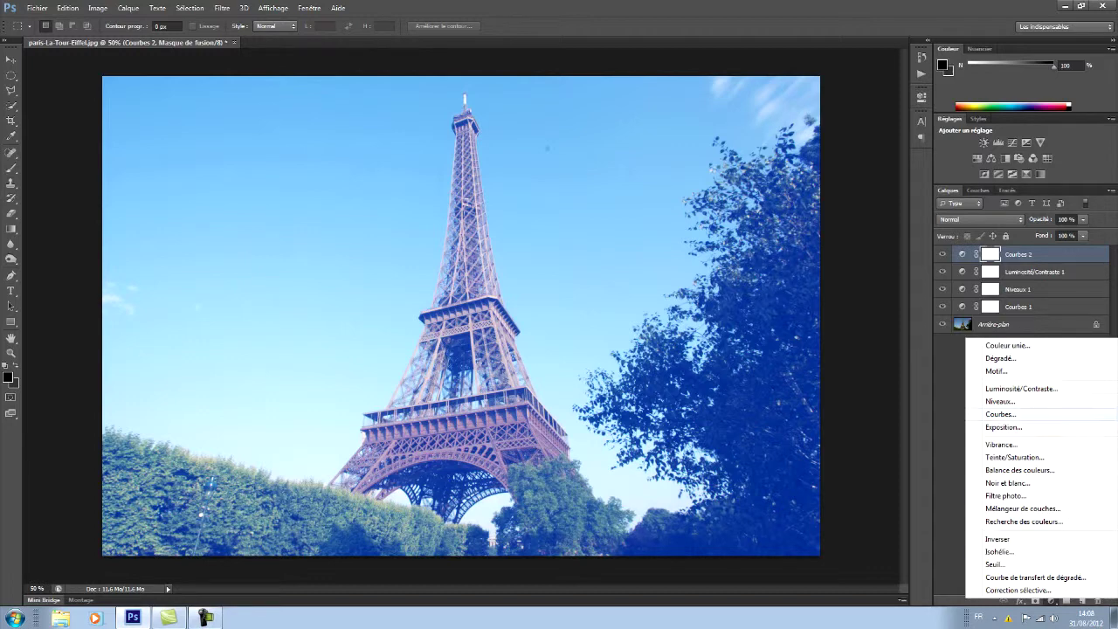
left_click(1020, 389)
left_click(884, 144)
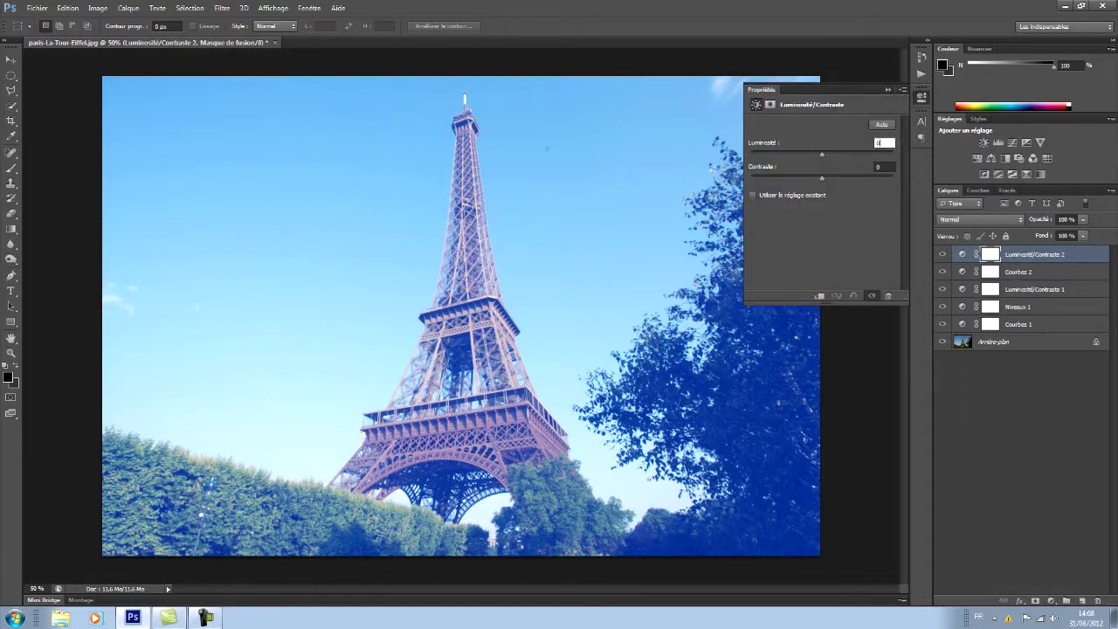
type("-6")
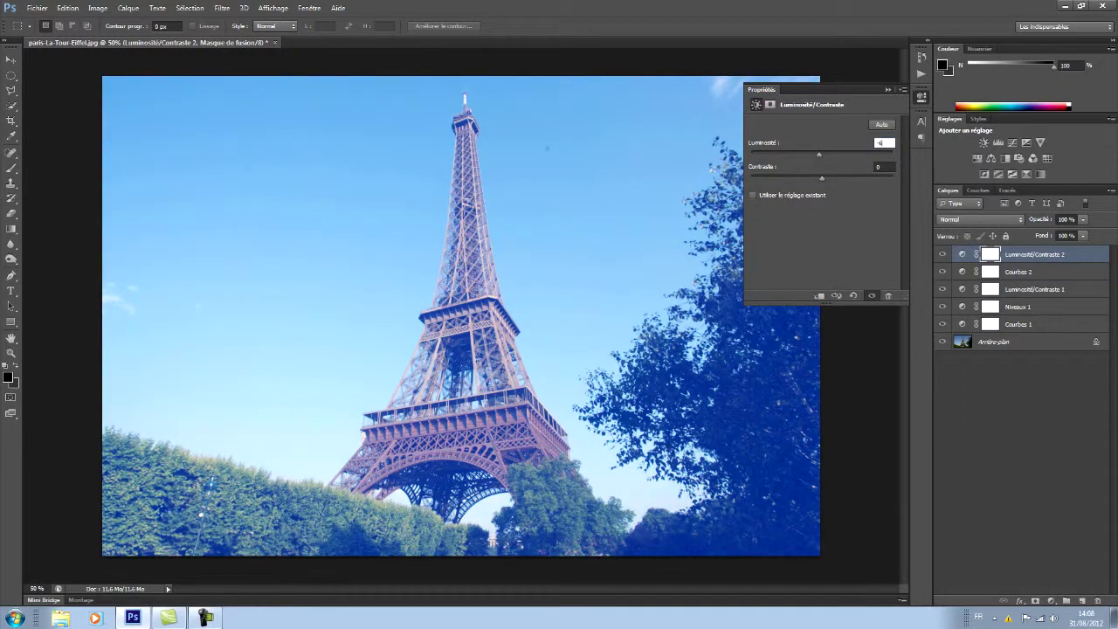
left_click(884, 166)
type("33")
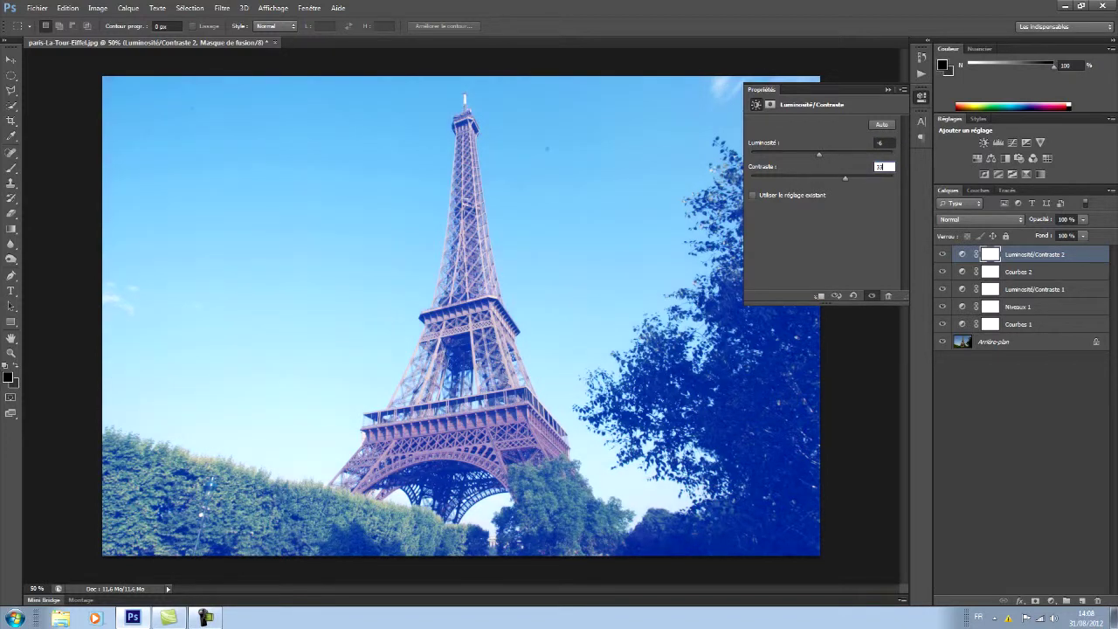
left_click(921, 96)
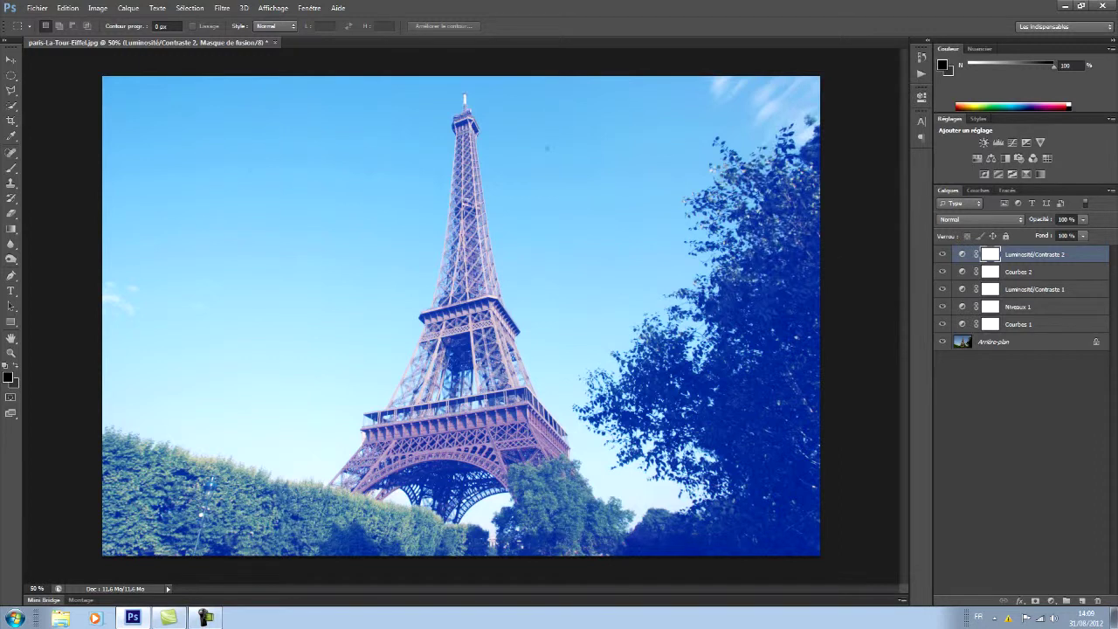
Add a third Curves adjustment layer and set the red channel's shadow point to output 4 and input 14.
left_click(1051, 601)
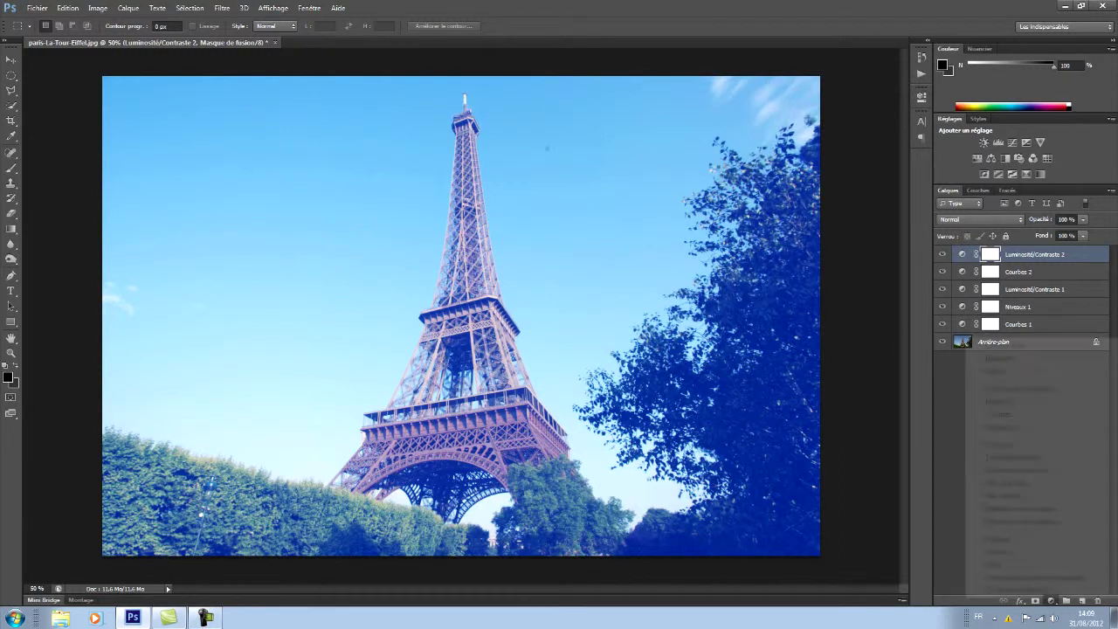
left_click(1001, 415)
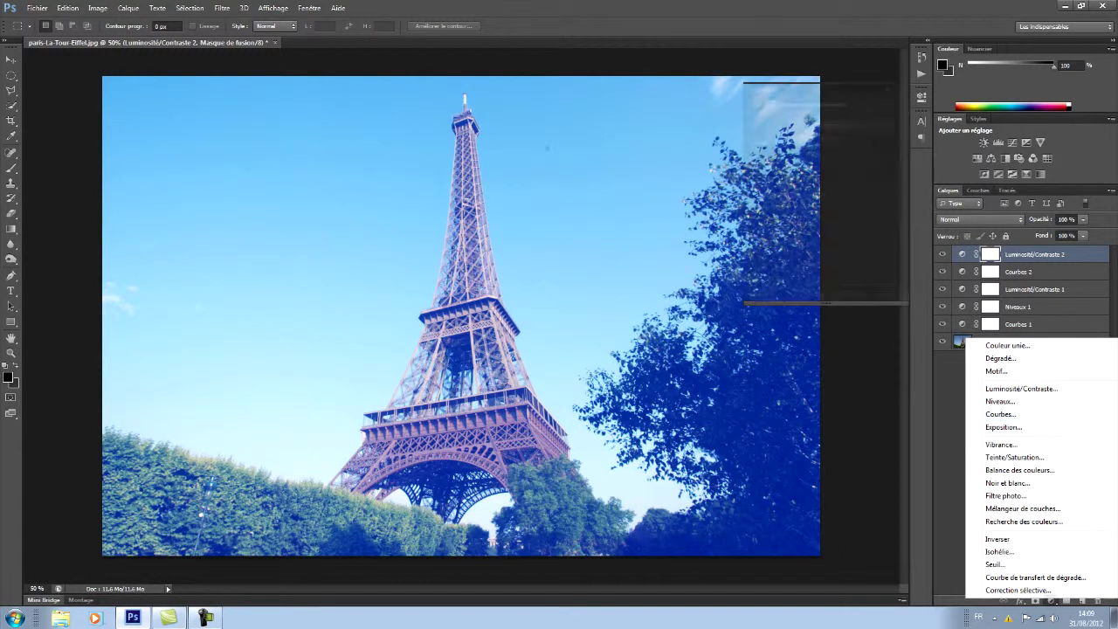
left_click(805, 141)
left_click(780, 162)
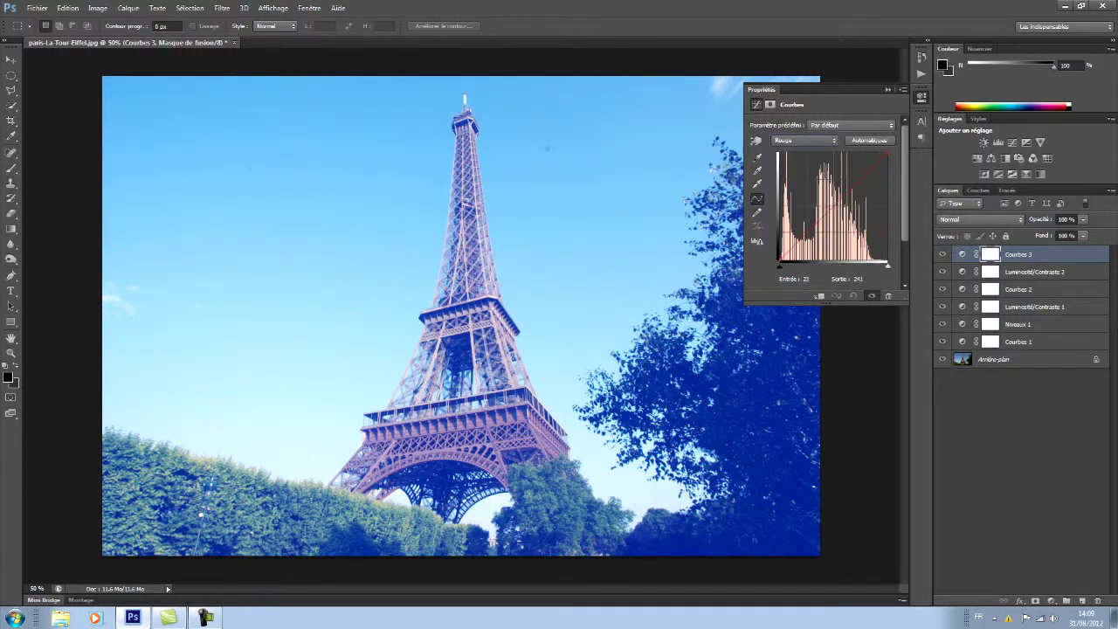
left_click(780, 259)
left_click(863, 279)
type("4")
key("Tab")
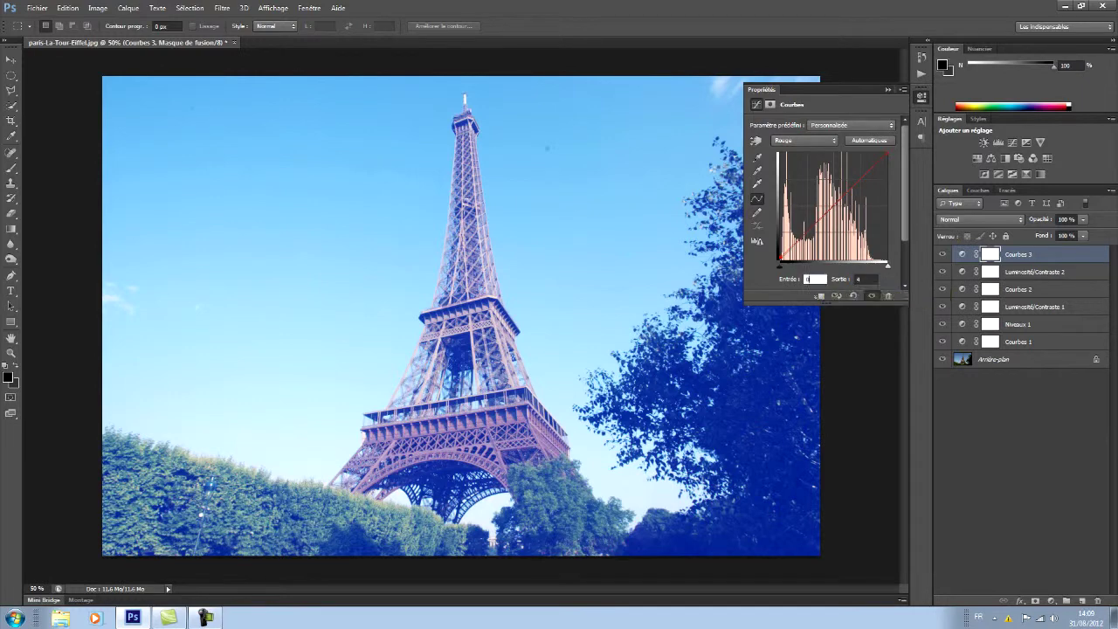
type("14")
left_click(887, 89)
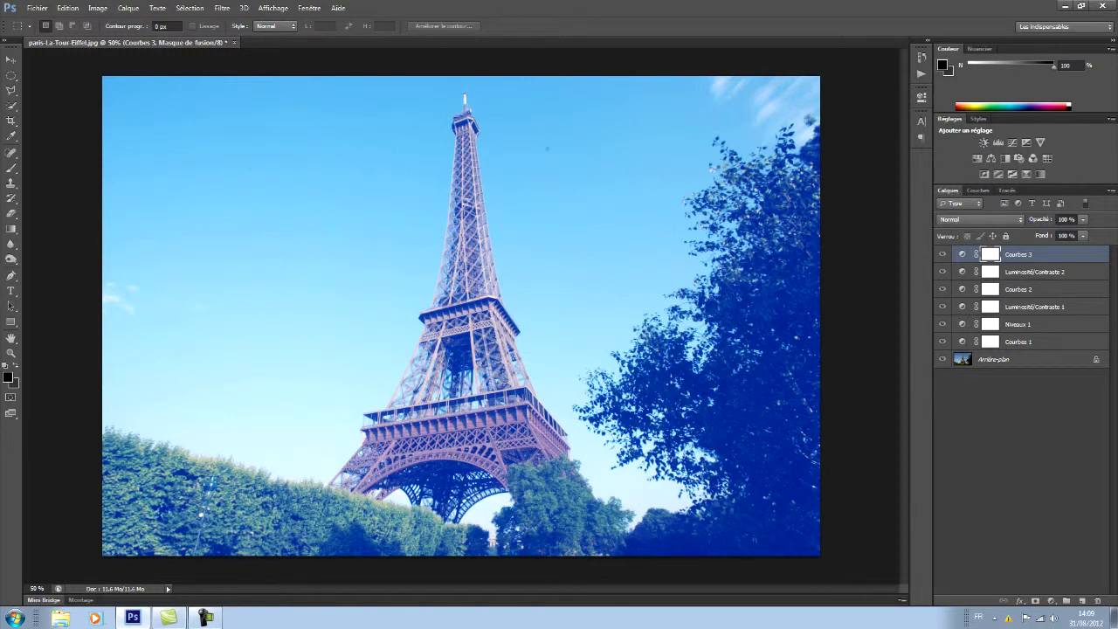
Create a layer group, move all six adjustment layers into it in their existing stacking order, and collapse the group.
left_click(1067, 601)
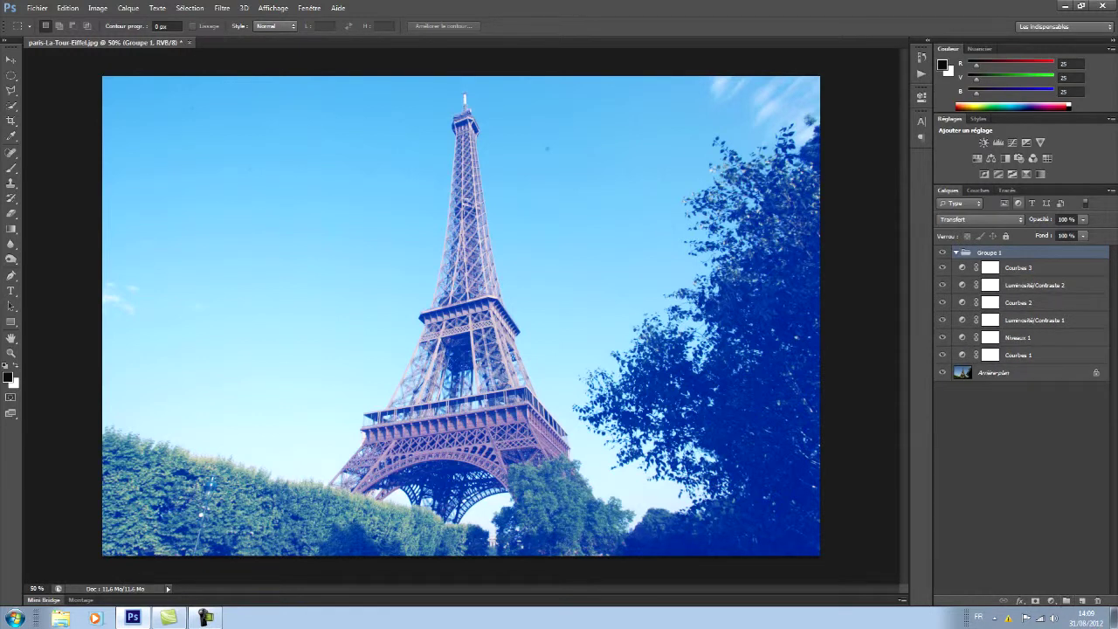
left_click_drag(1018, 354, 1017, 262)
left_click_drag(1017, 355, 1018, 259)
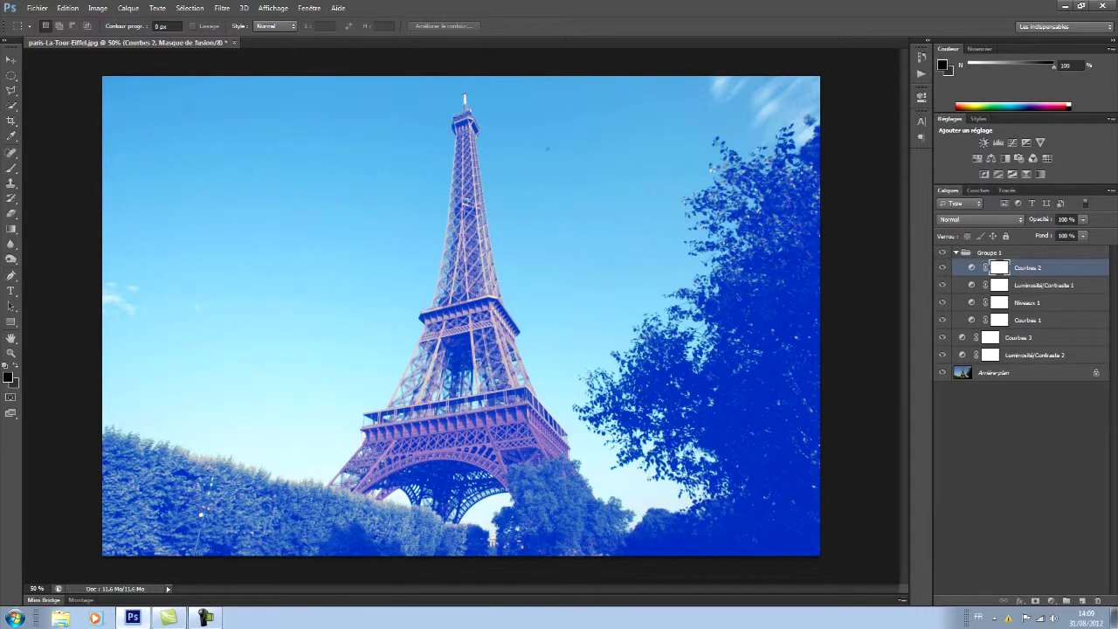
left_click_drag(1018, 354, 1018, 260)
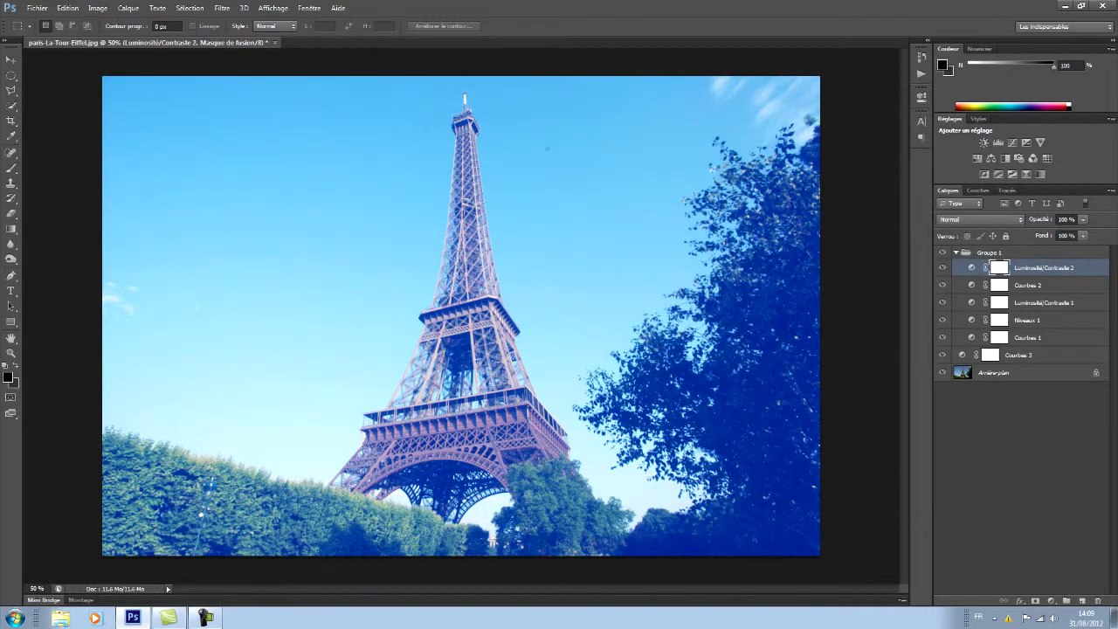
left_click_drag(1018, 355, 1018, 260)
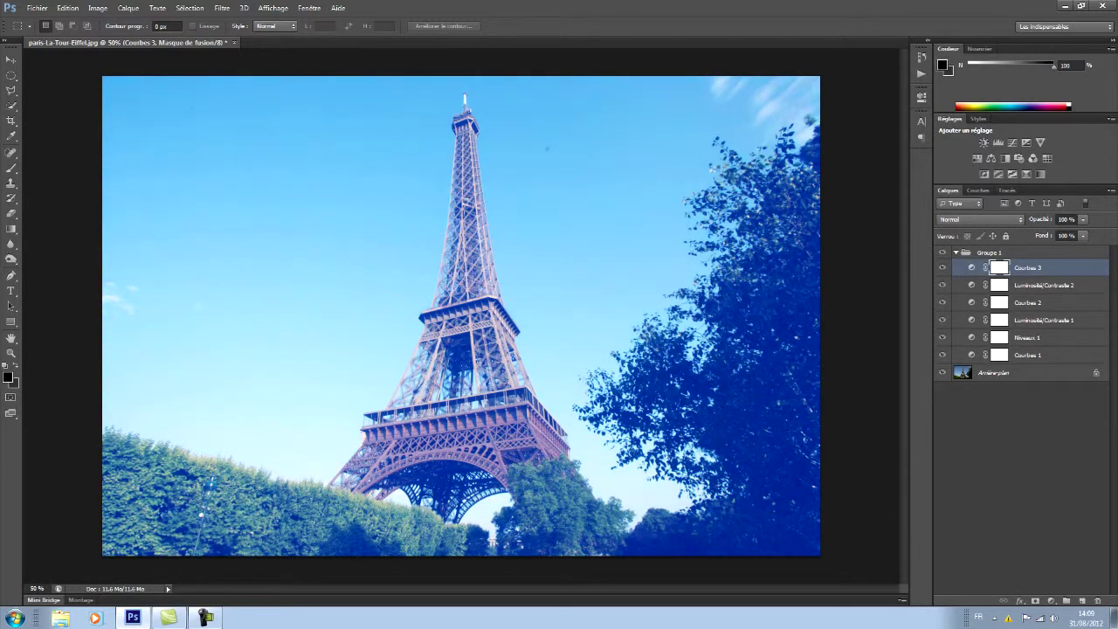
left_click(956, 252)
Toggle the adjustment group's visibility repeatedly to compare the original photo with the colour-graded version.
left_click(941, 252)
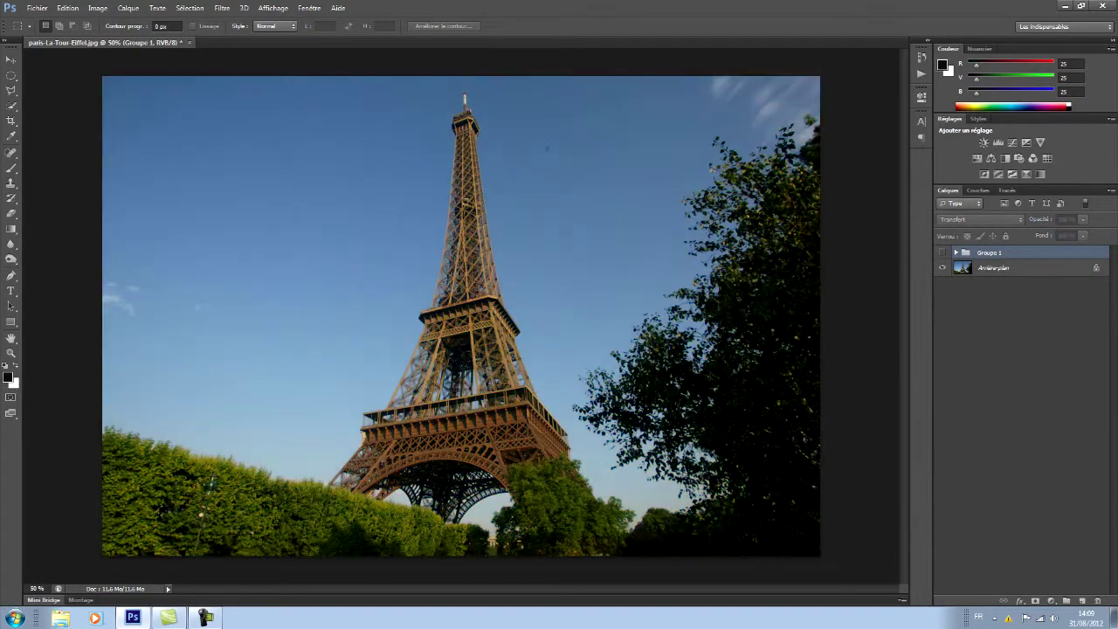
left_click(942, 253)
left_click(942, 252)
left_click(942, 252)
left_click(942, 252)
left_click(941, 252)
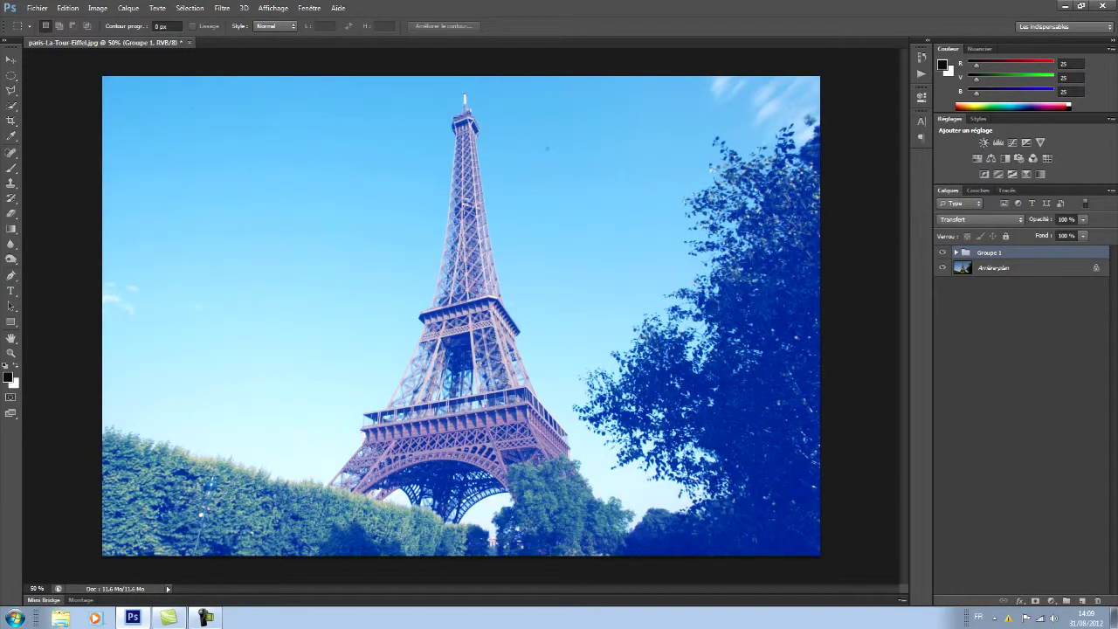
left_click(942, 253)
left_click(941, 252)
left_click(942, 253)
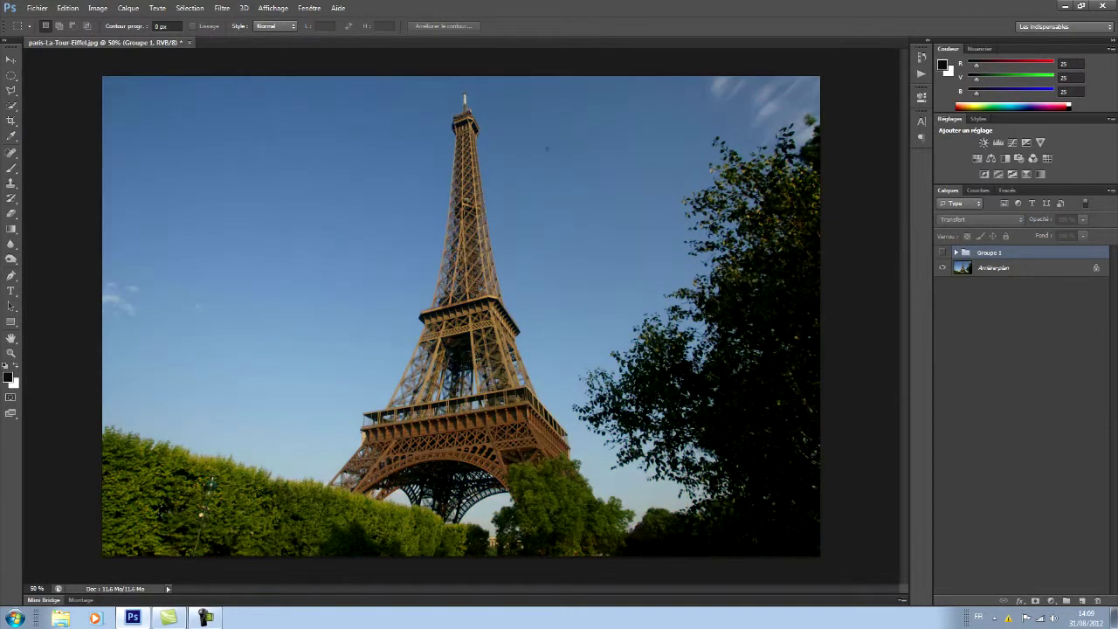
left_click(942, 252)
left_click(941, 252)
left_click(942, 253)
left_click(942, 252)
left_click(941, 253)
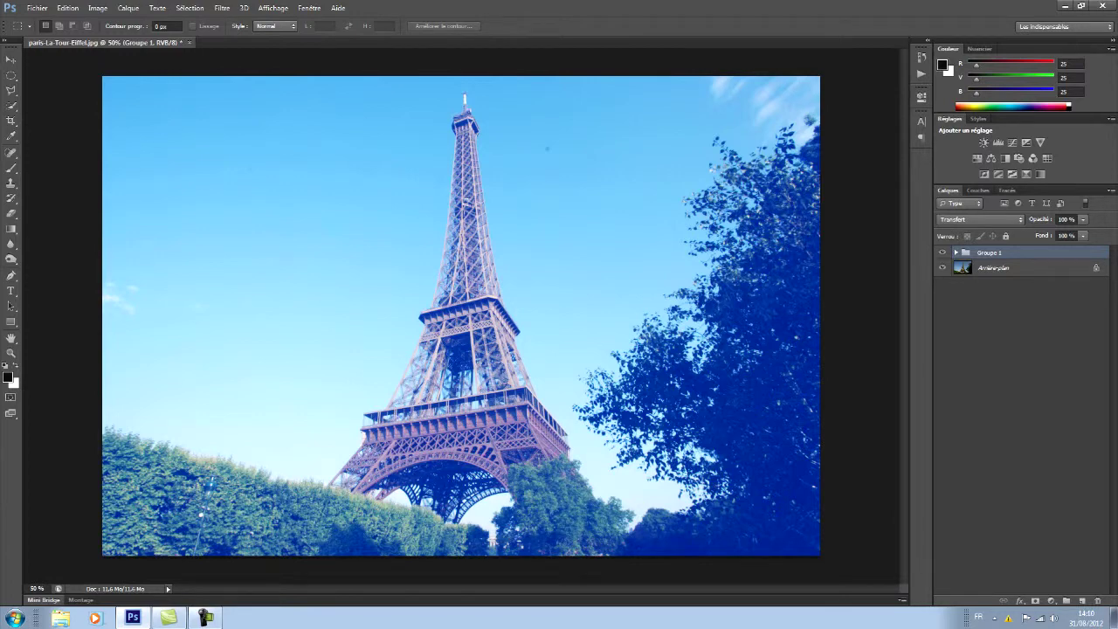
left_click(941, 253)
left_click(942, 252)
left_click(942, 253)
left_click(942, 253)
left_click(941, 252)
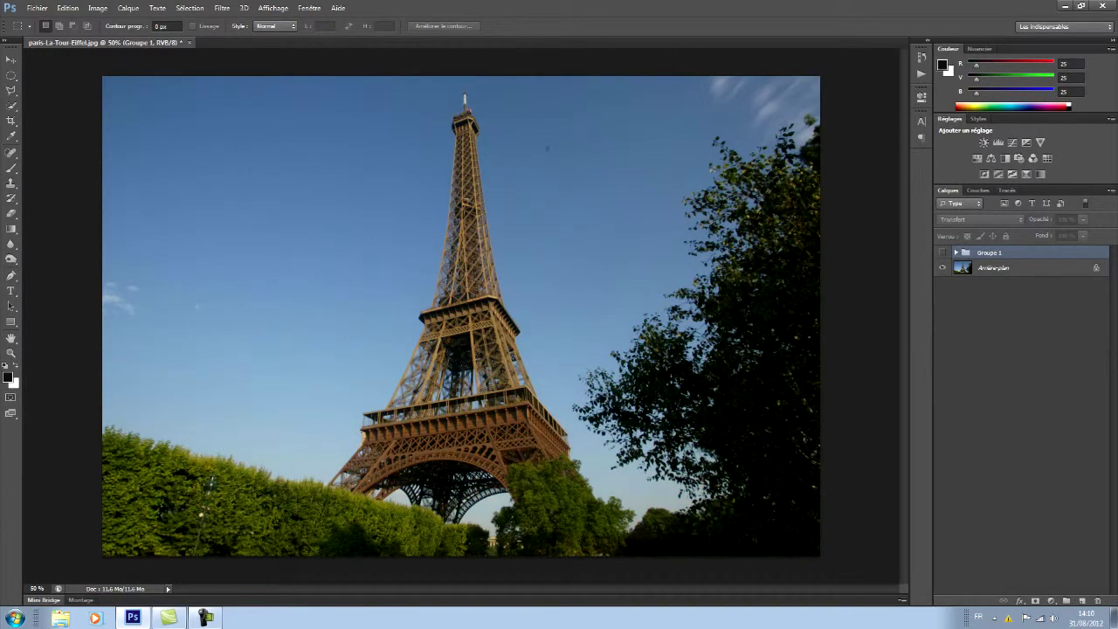